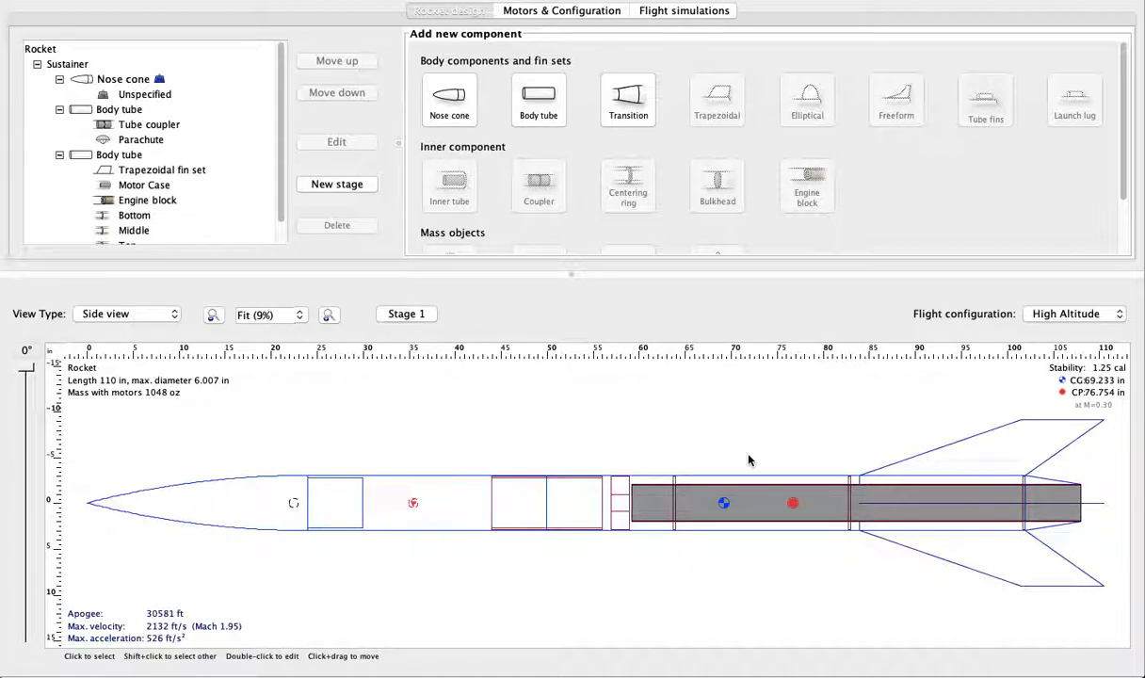
- Try a thickness of 0.25 in on the trapezoidal fin set, and settle on 0.2 in
left_click(943, 462)
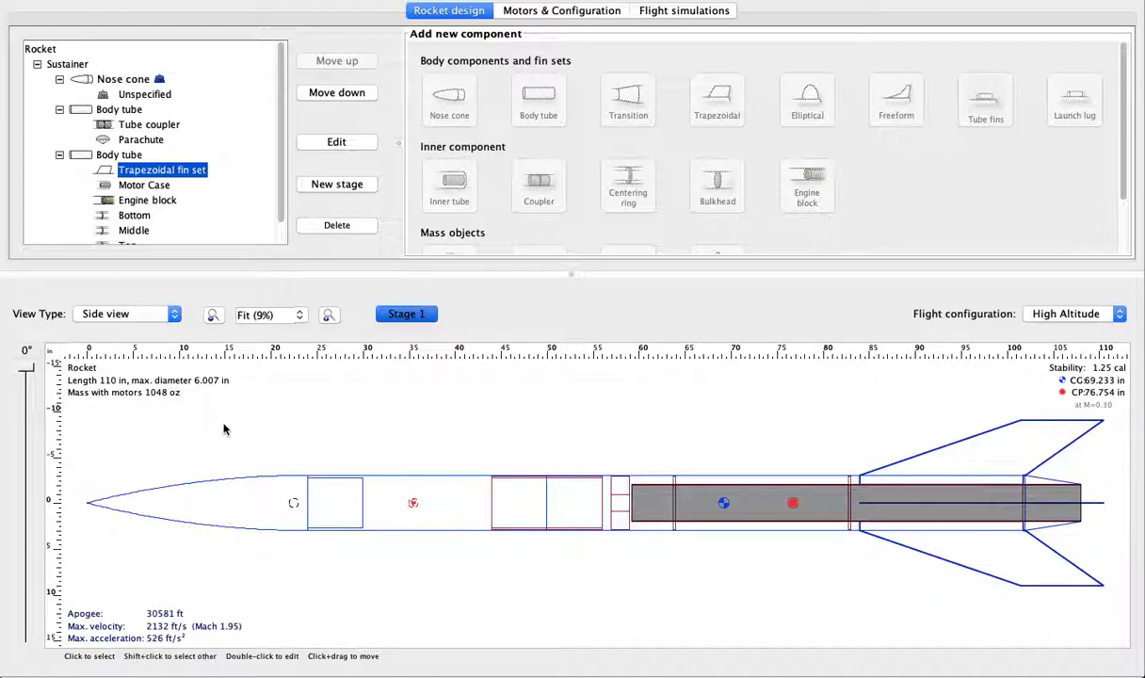
left_click(336, 141)
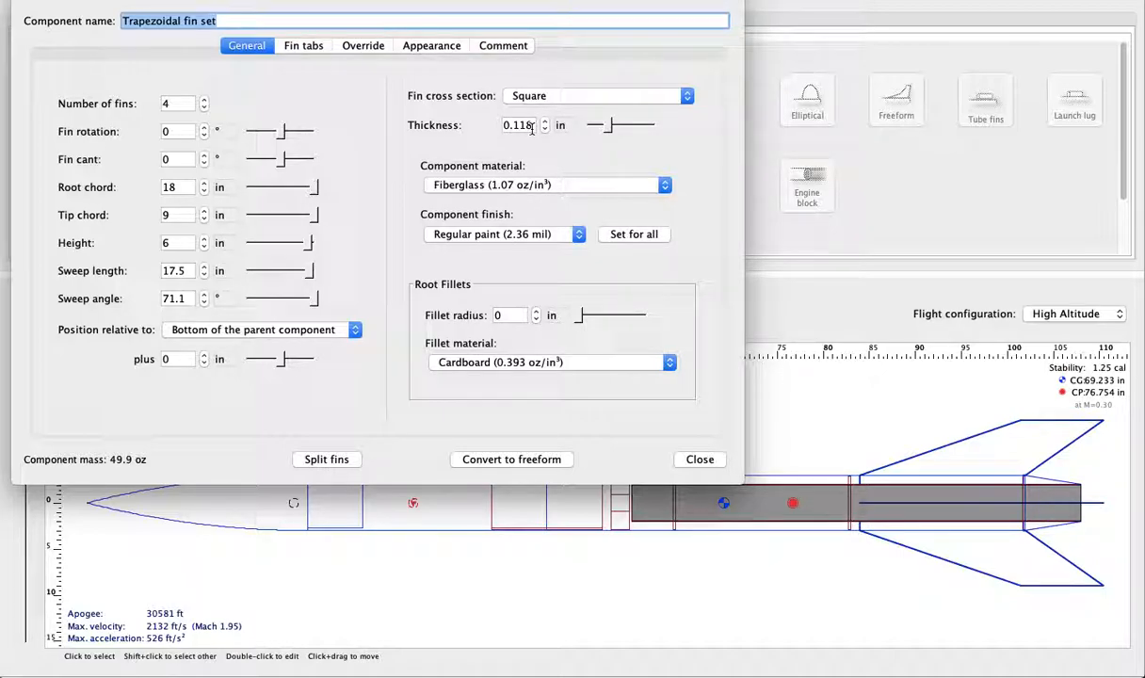
left_click(530, 127)
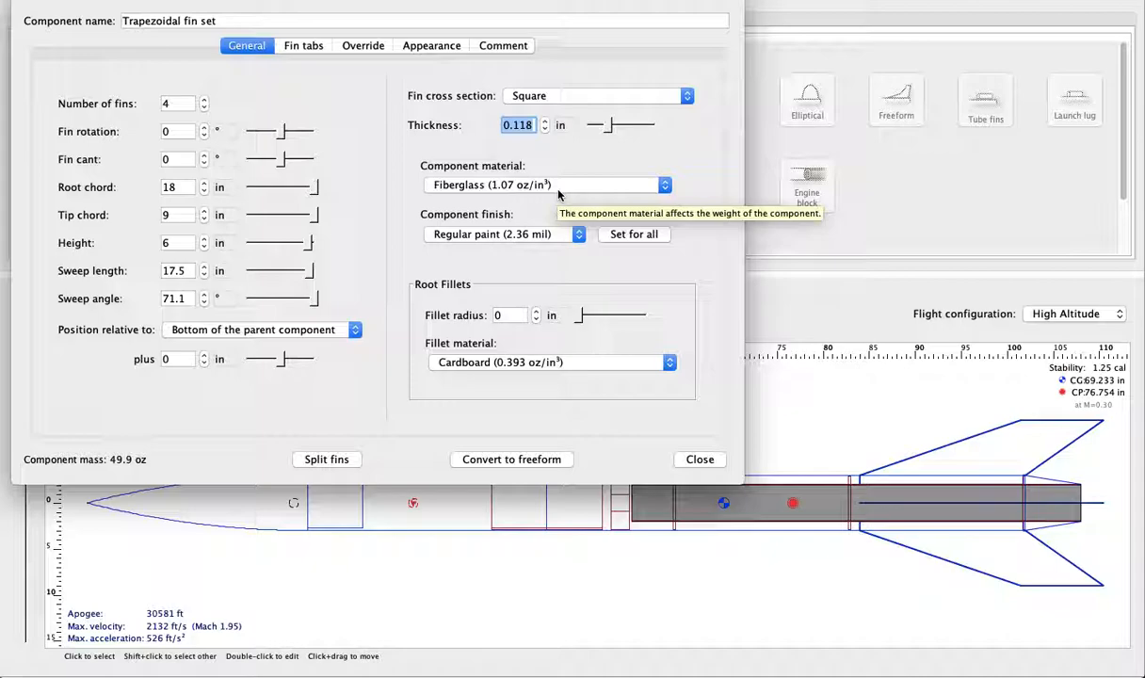
type(".25")
key("Return")
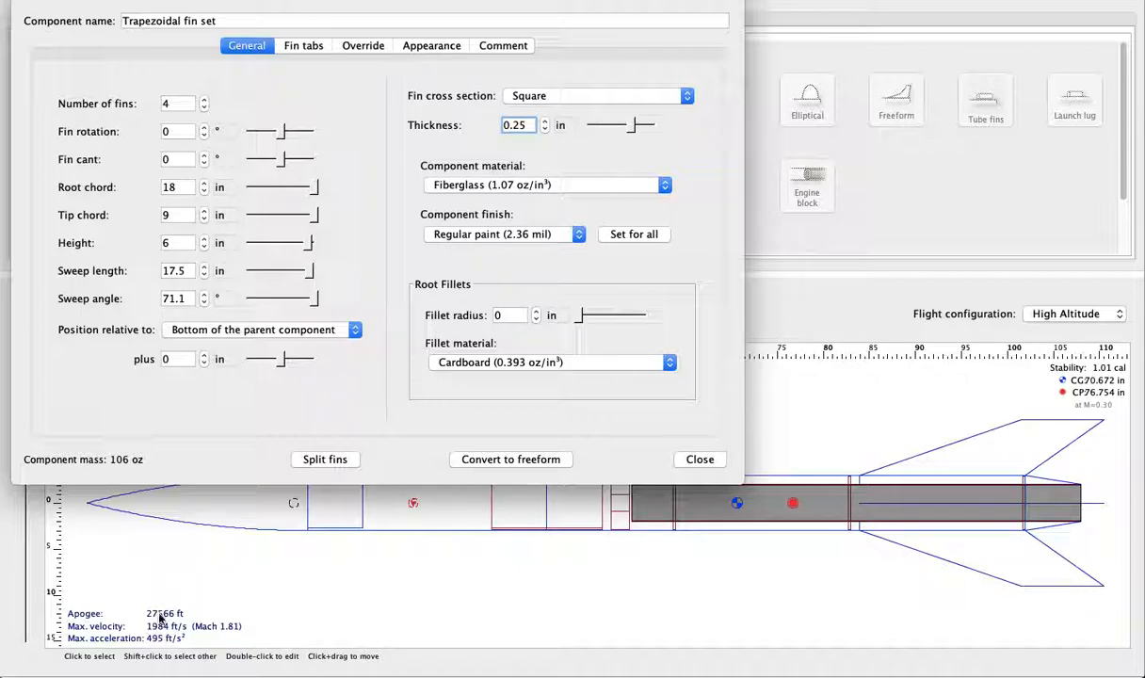
double_click(528, 128)
type("0.2")
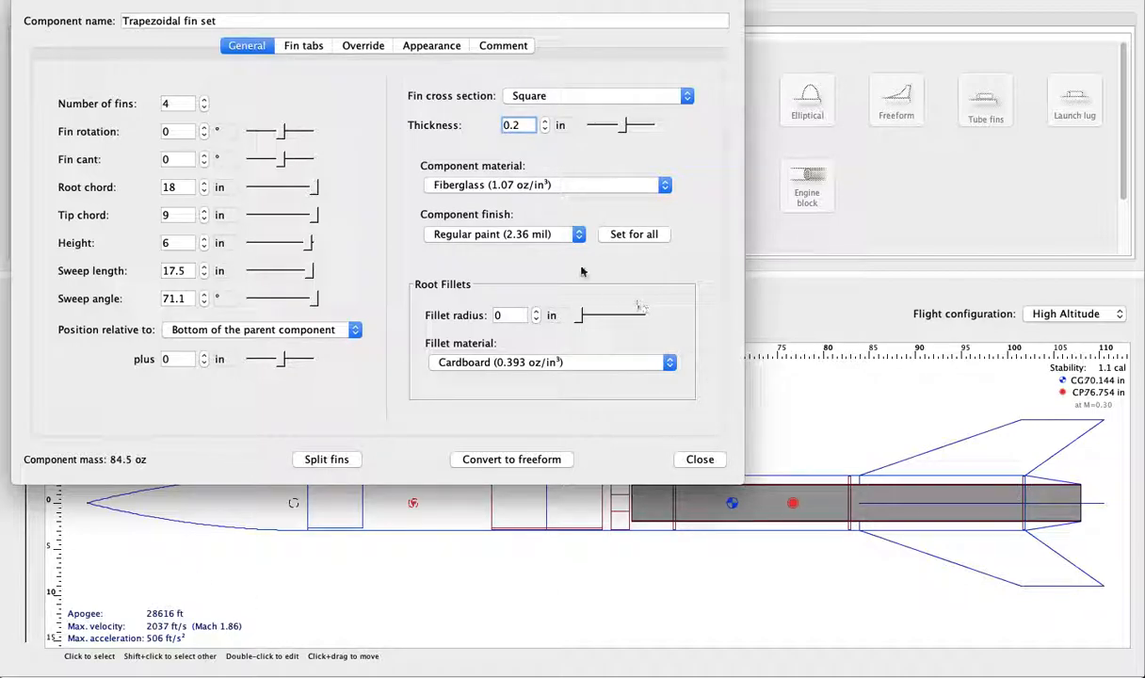
- Change the fin set's component finish to Polished (0.079 mil) and apply that finish to all components
left_click(523, 234)
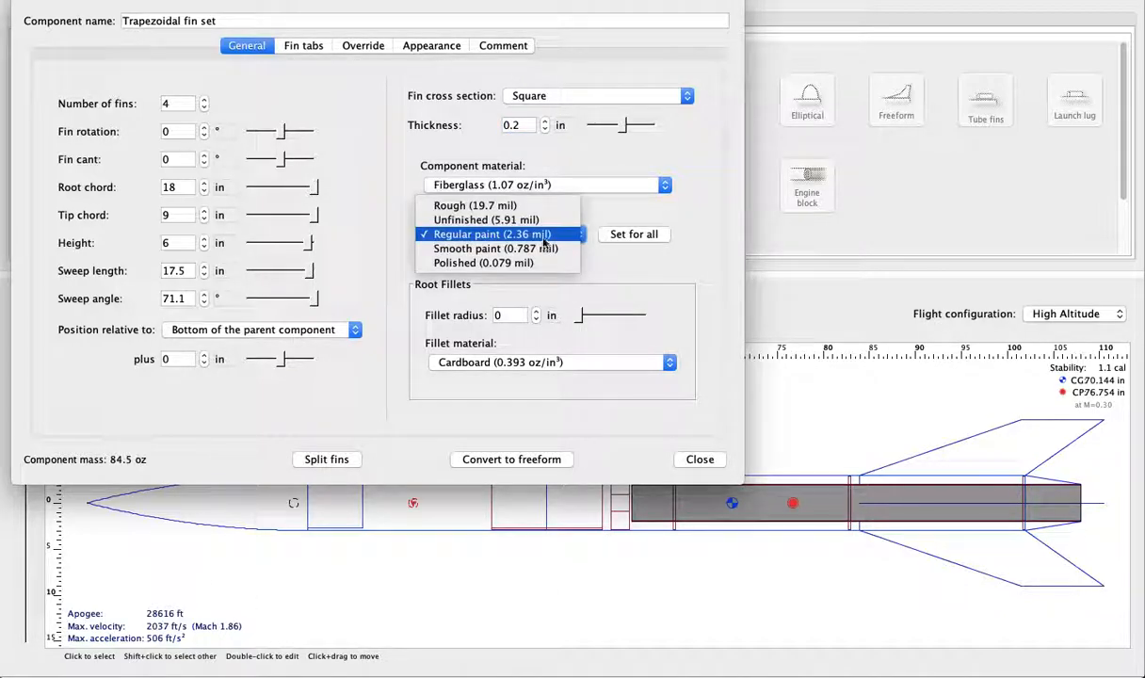
left_click(595, 254)
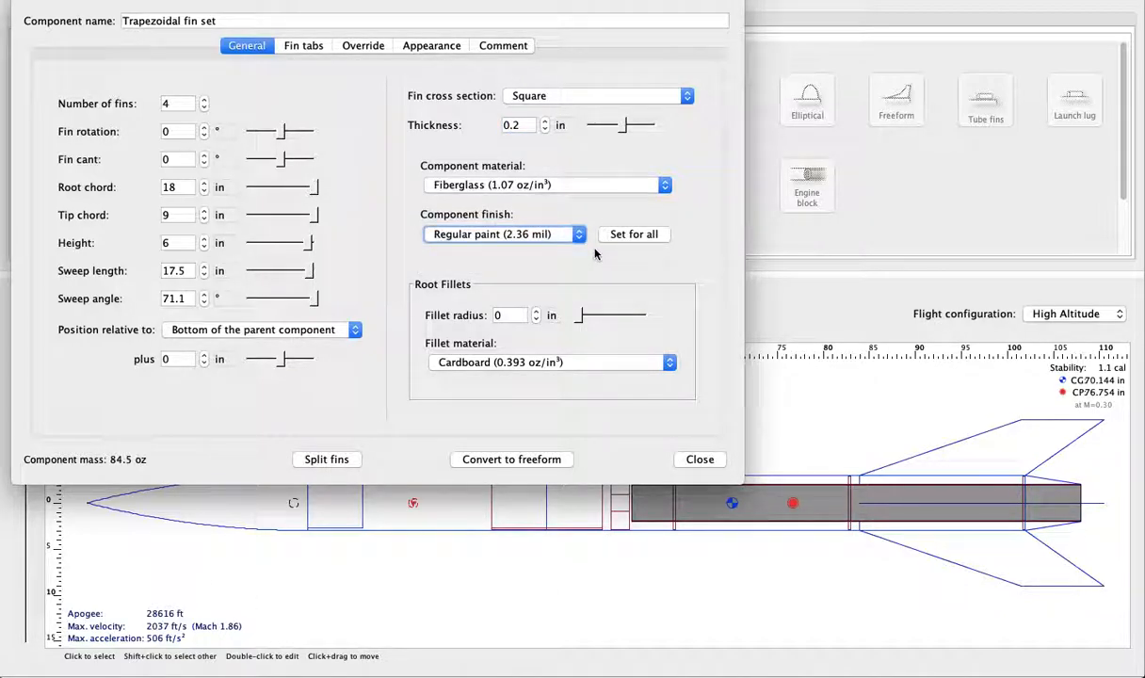
left_click(532, 235)
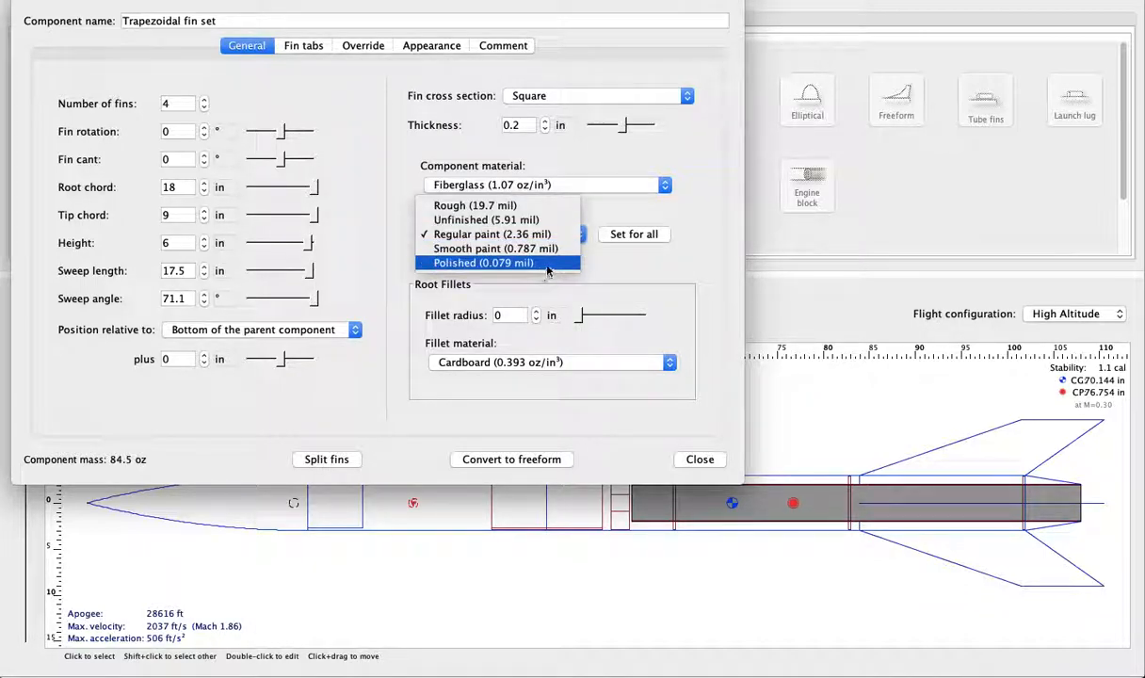
left_click(620, 261)
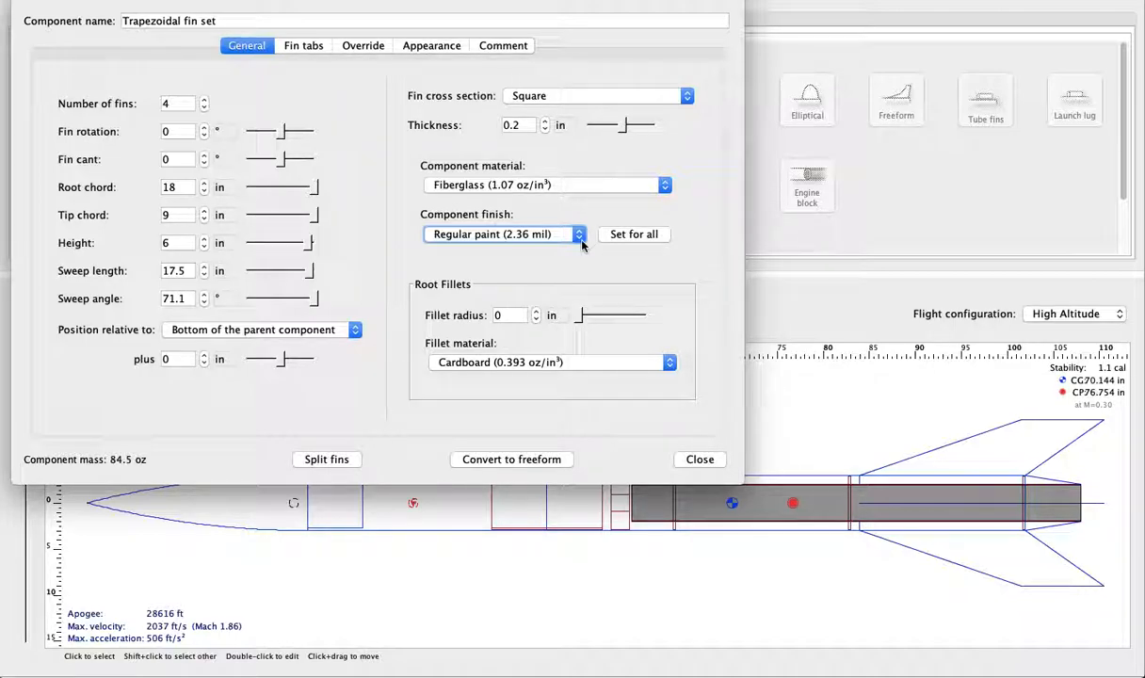
left_click(577, 241)
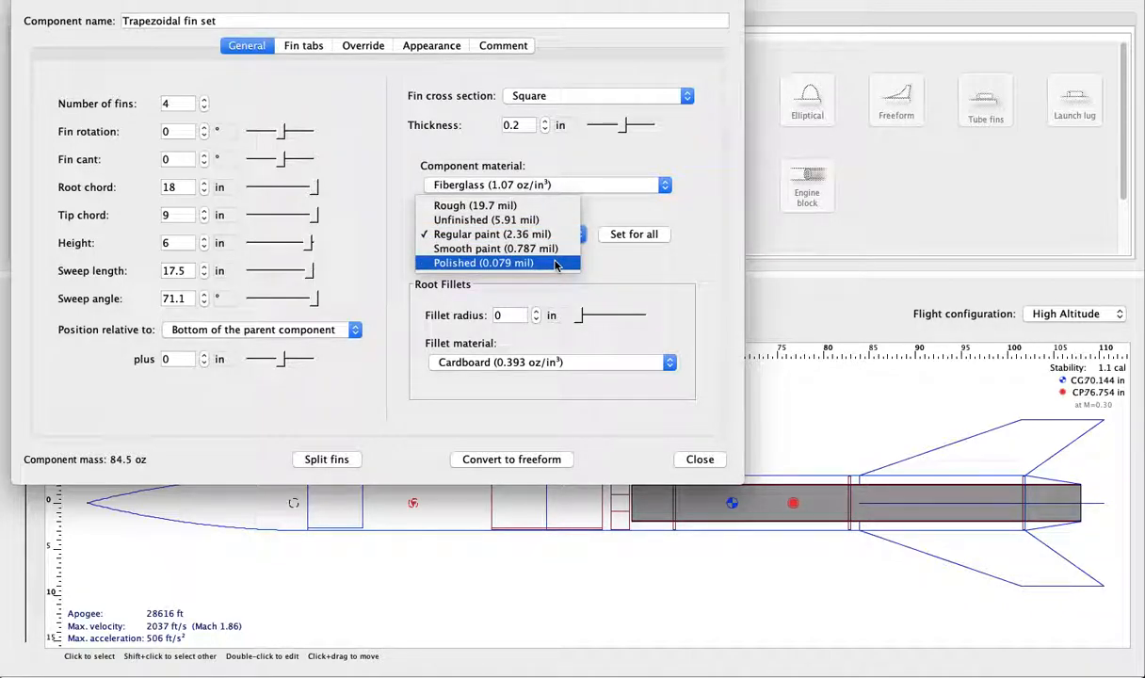
left_click(555, 264)
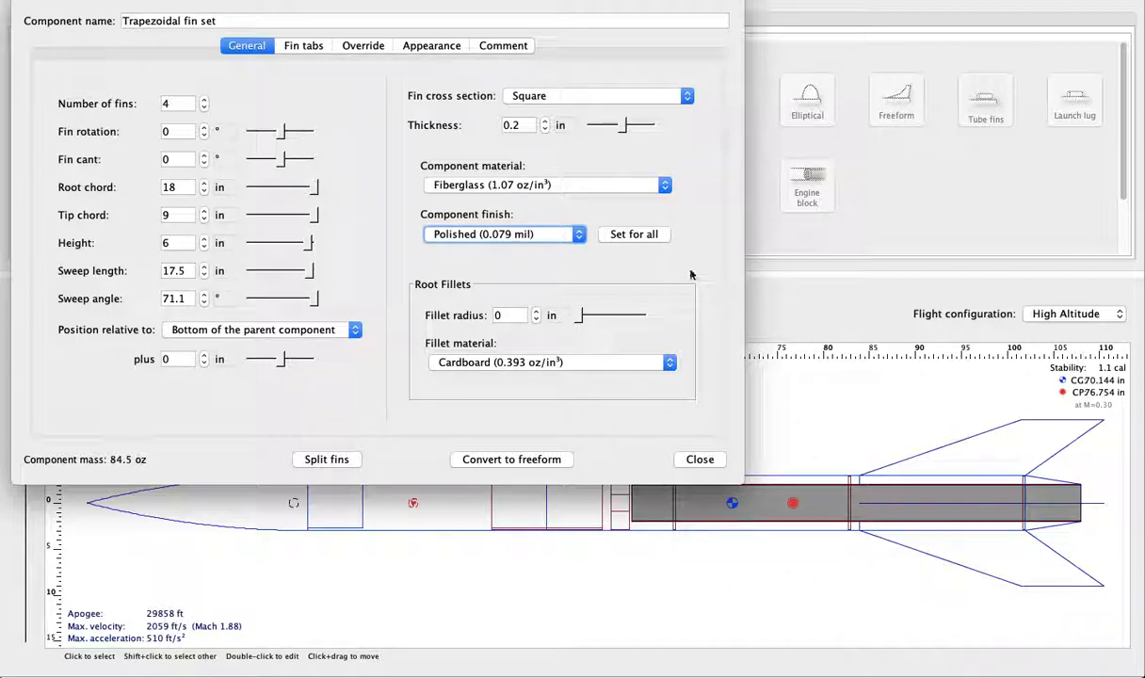
left_click(644, 235)
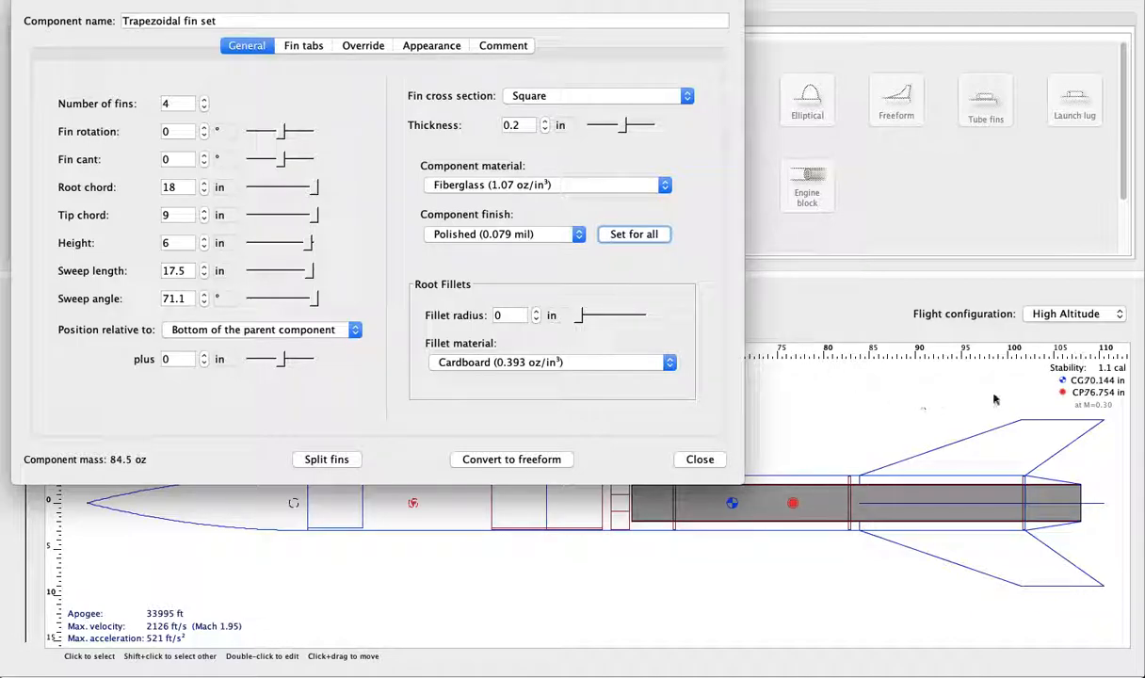
left_click(699, 459)
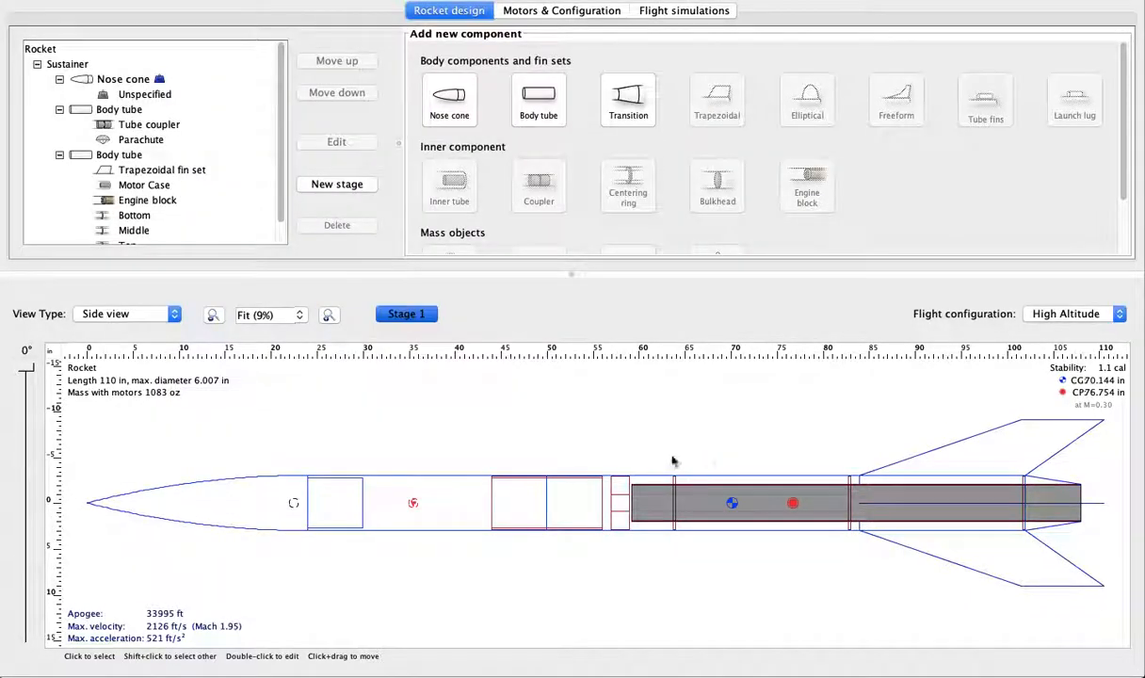
- Show the rocket in back view to examine where the fins meet the body tube
left_click(167, 315)
left_click(142, 327)
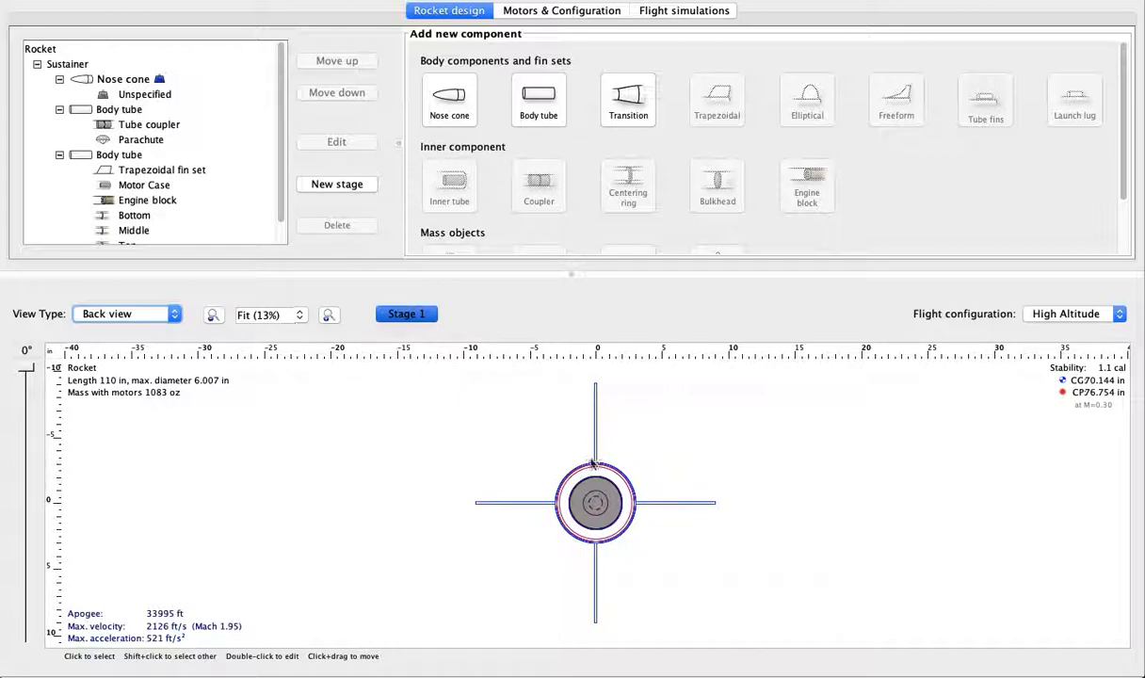
scroll(165, 219, "down", 1)
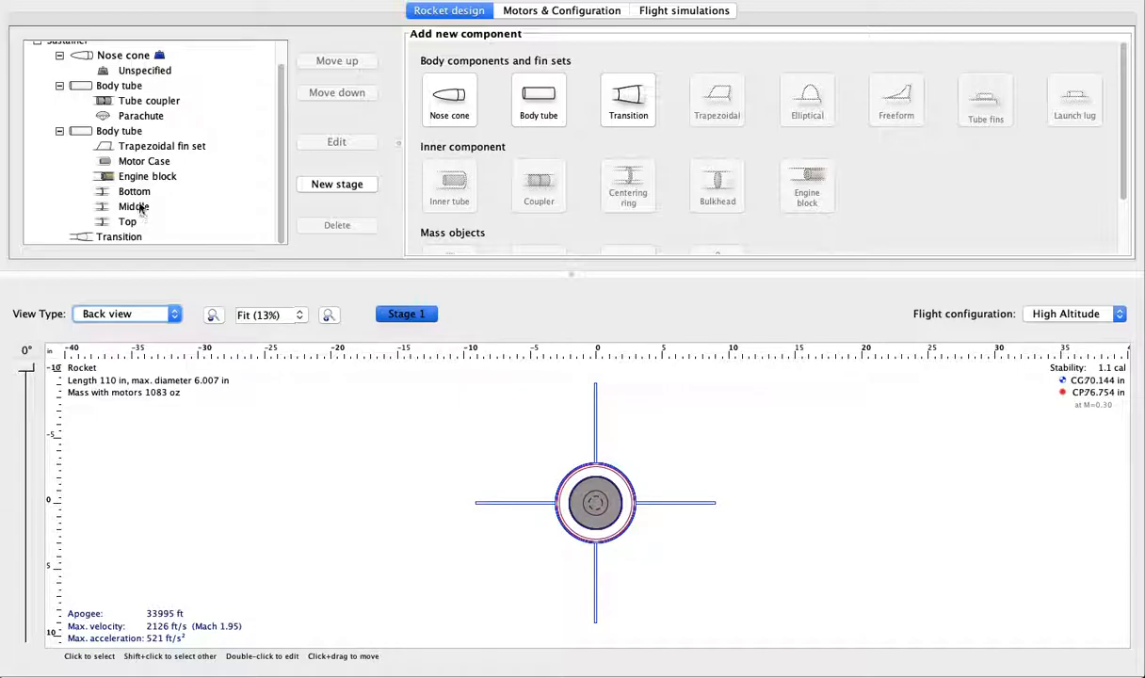
scroll(144, 188, "up", 1)
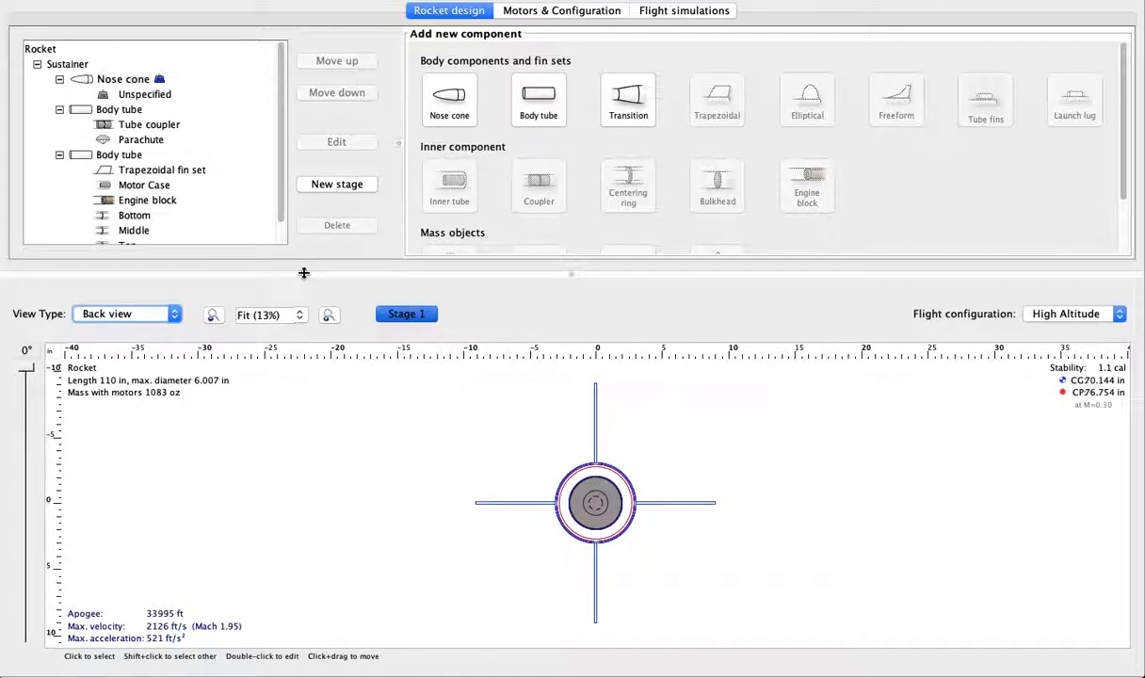
- Give the trapezoidal fin set root fillets with a 1 in radius and Epoxy (0.1 oz/in³) as the fillet material
scroll(162, 170, "down", 1)
left_click(156, 146)
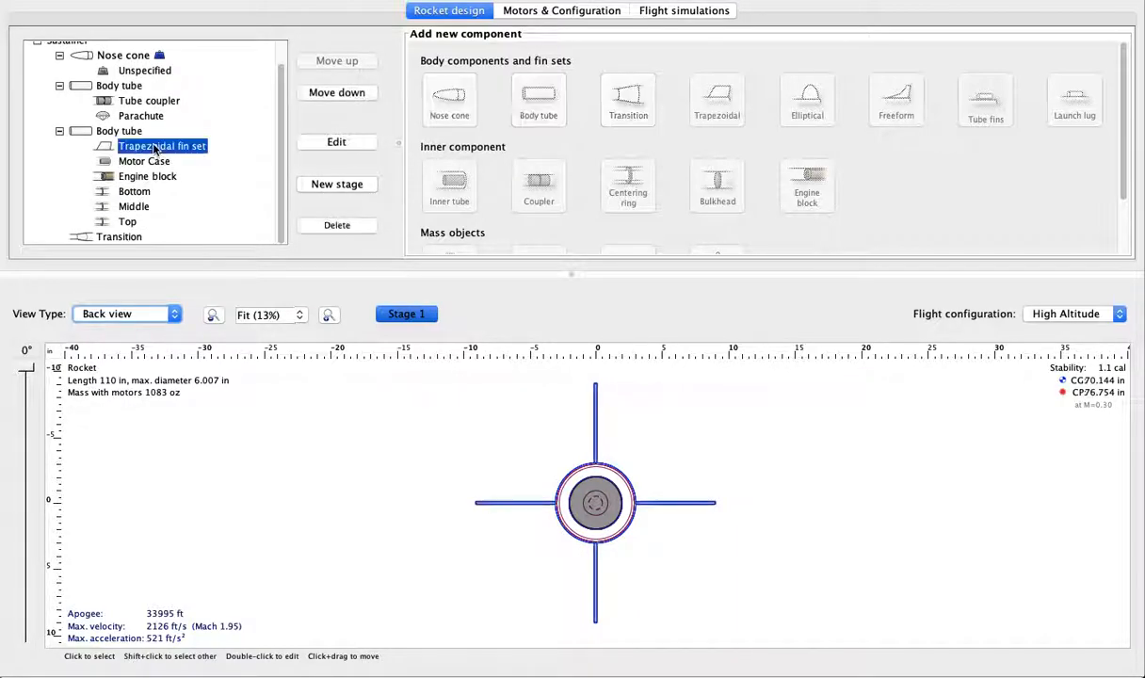
left_click(303, 142)
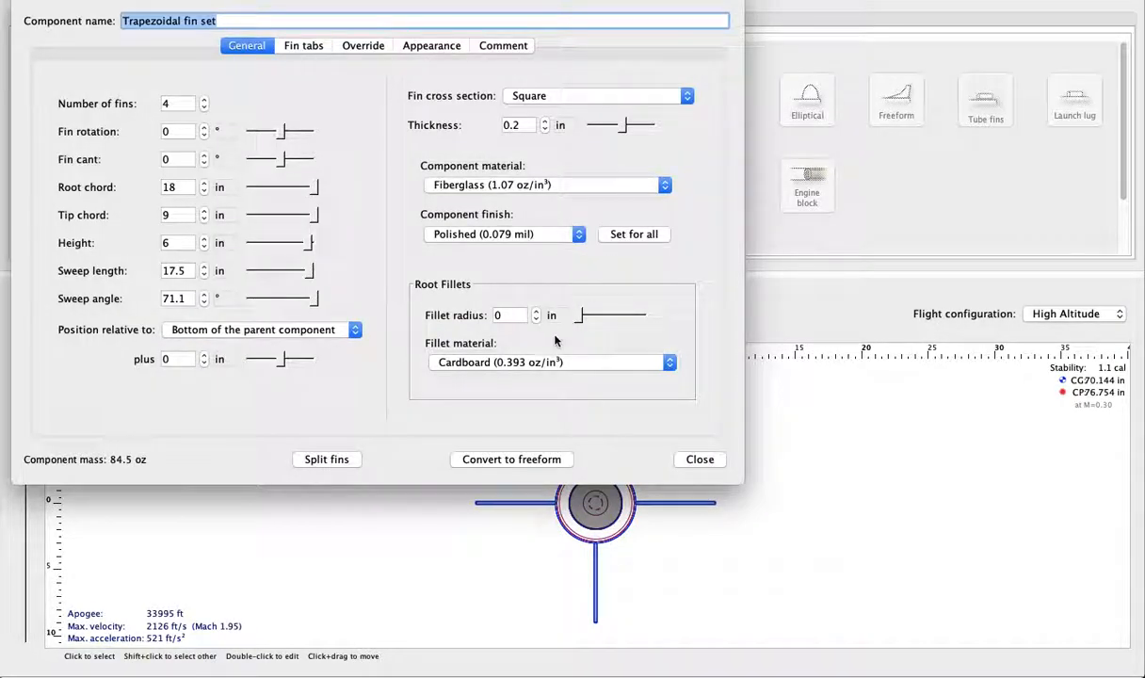
left_click(516, 315)
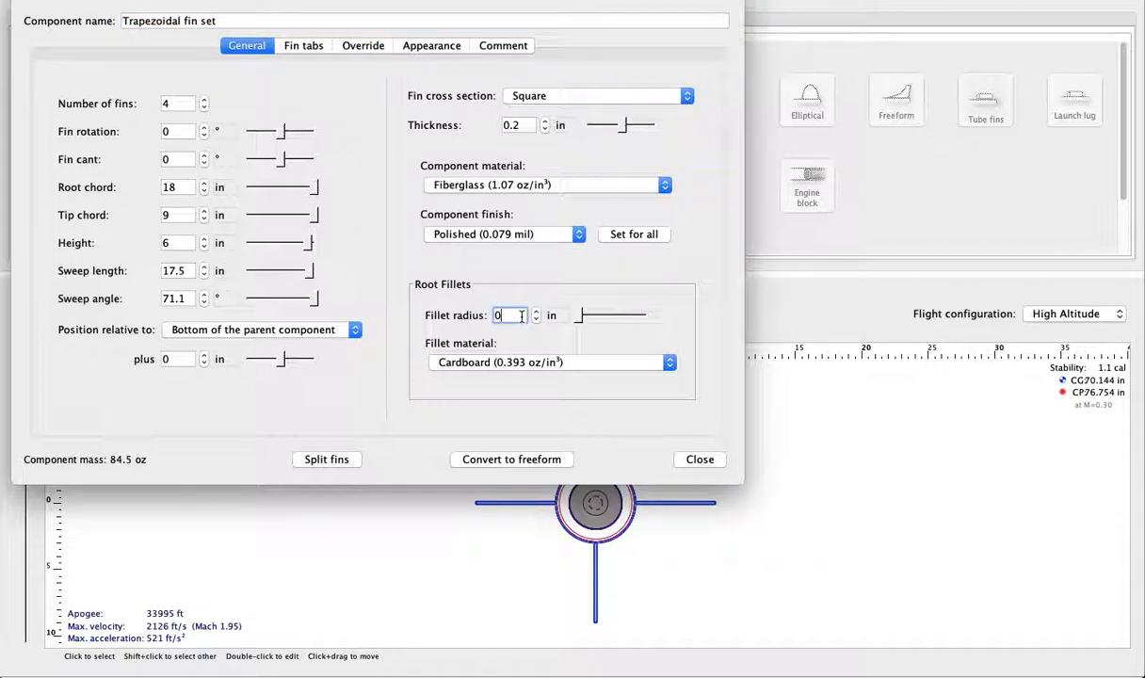
type("1")
left_click(527, 362)
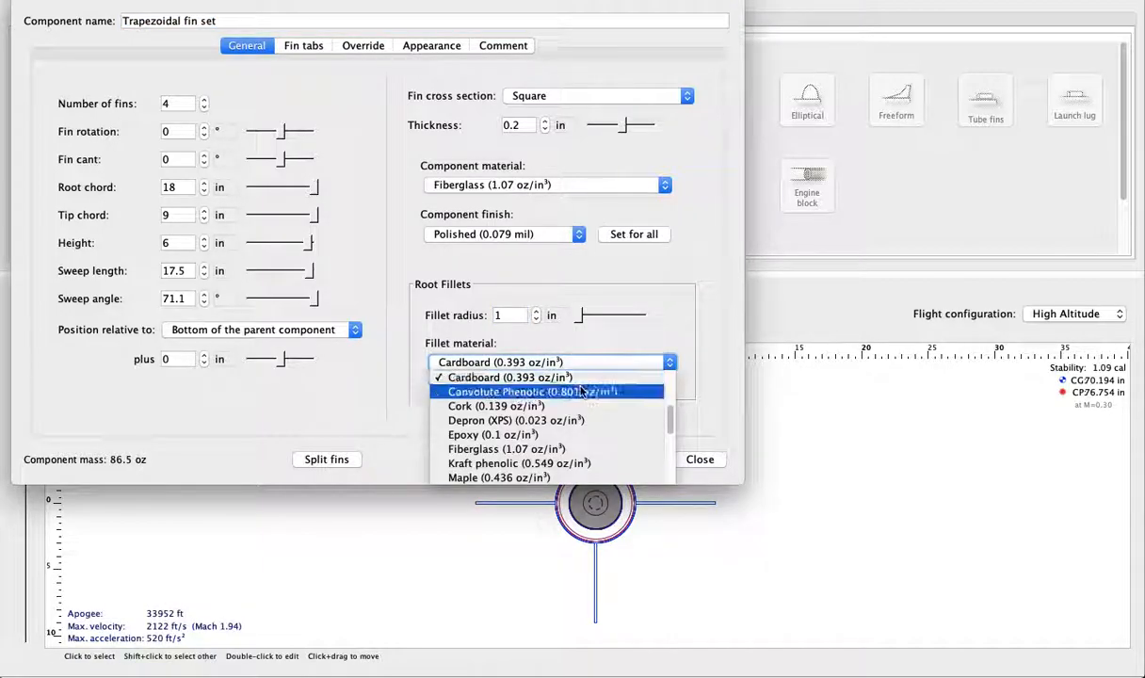
left_click(576, 434)
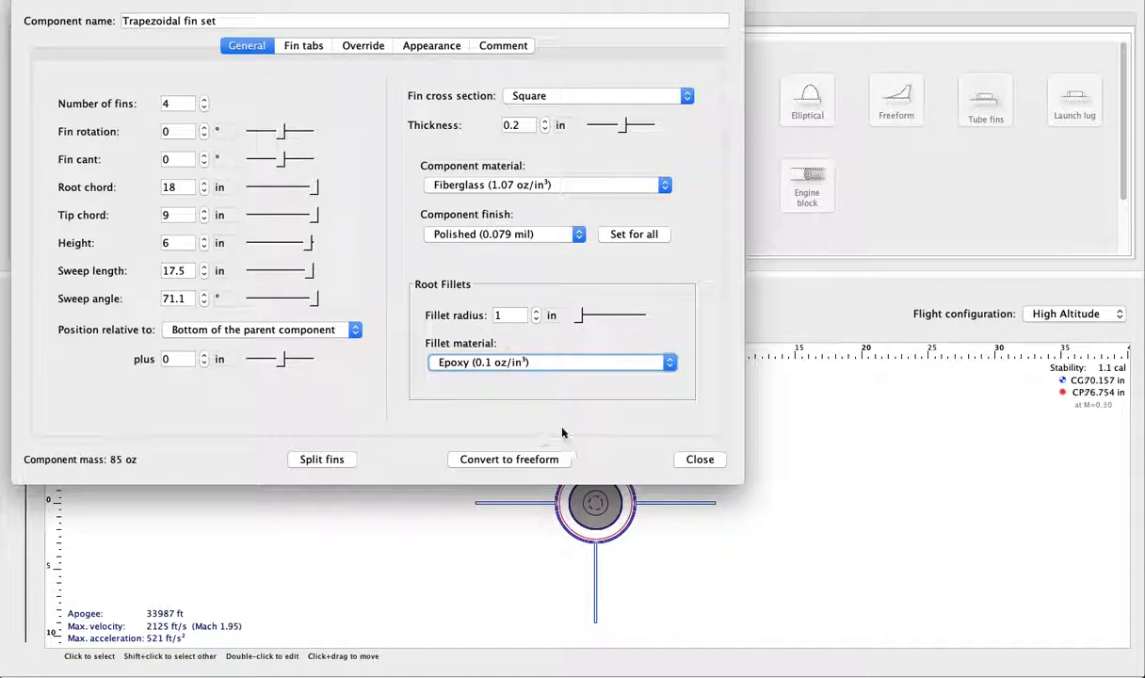
left_click(699, 459)
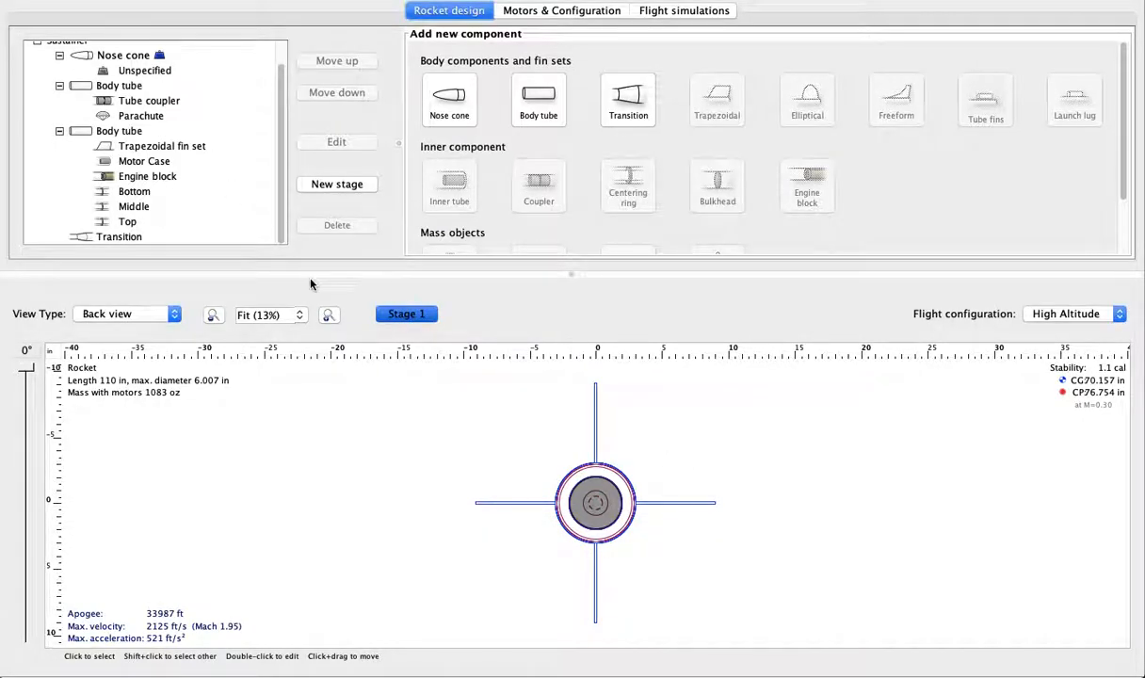
- Return to the side view and change the trapezoidal fin set's cross section to Airfoil
left_click(127, 314)
left_click(103, 300)
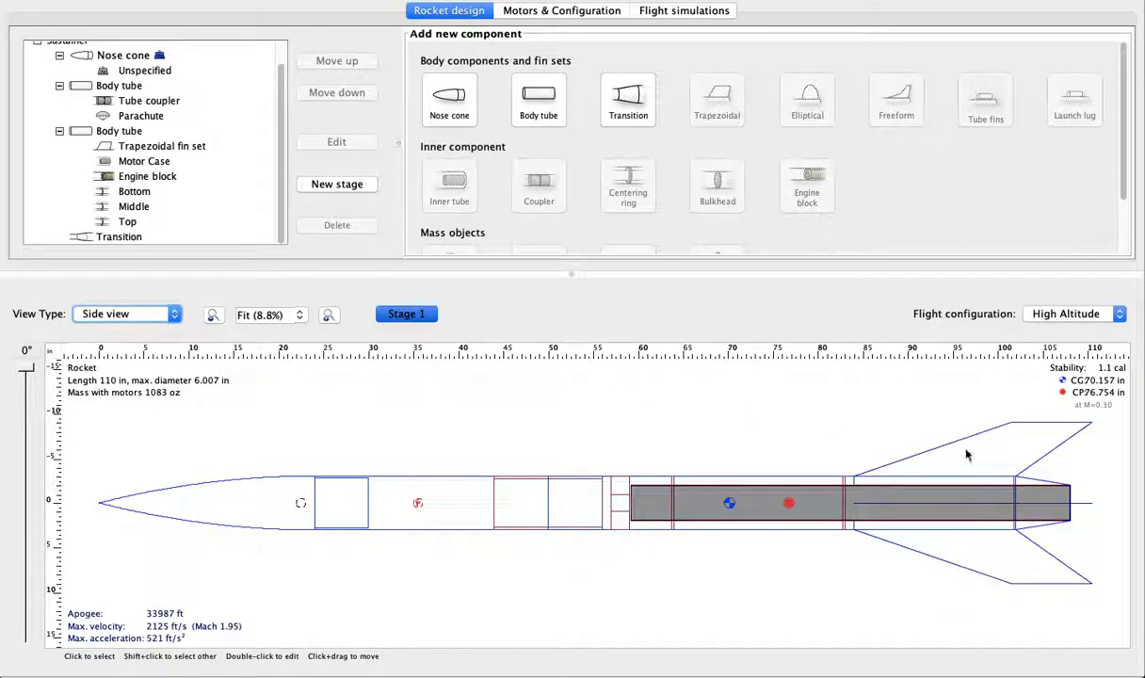
left_click(966, 456)
left_click(336, 142)
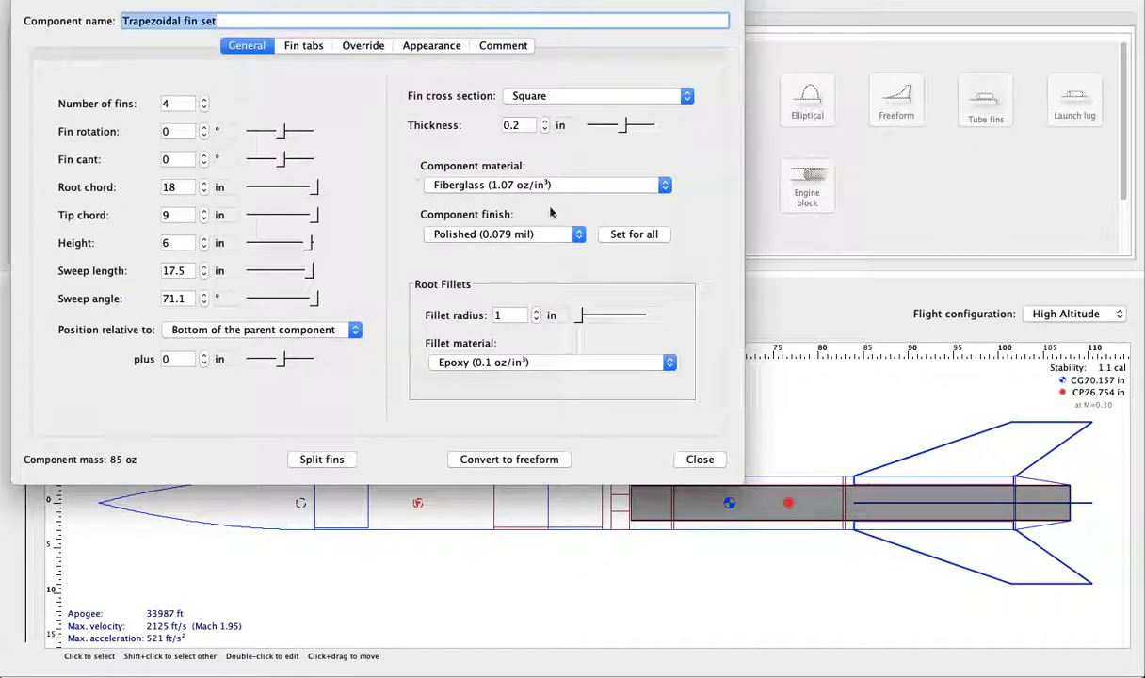
left_click(659, 97)
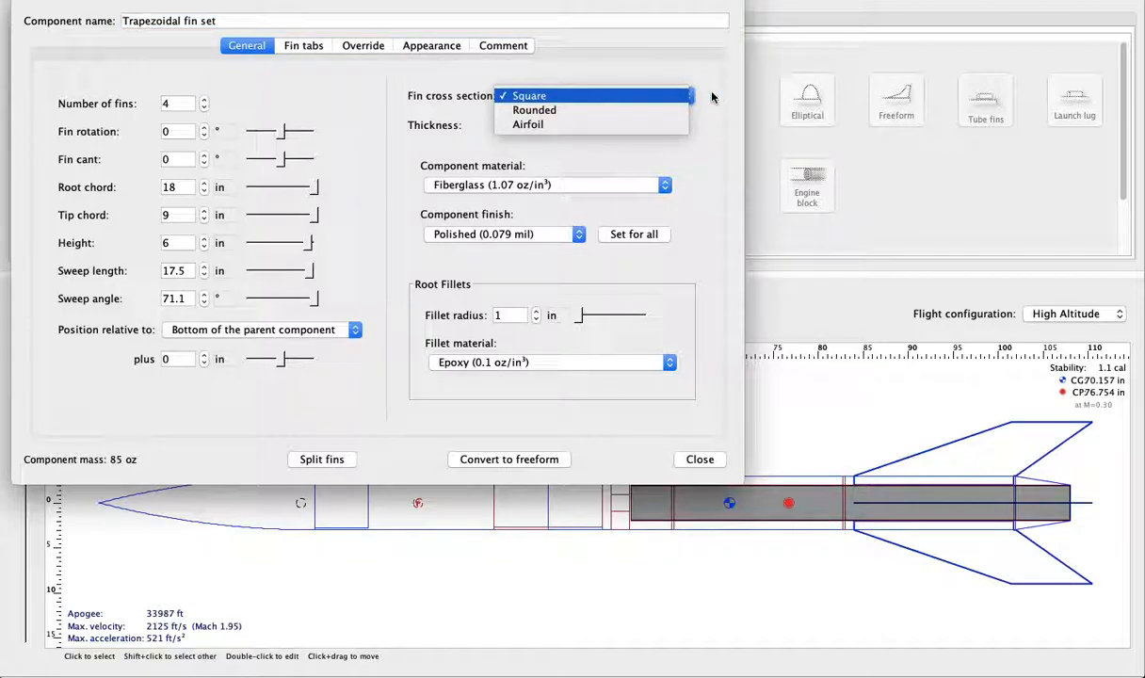
left_click(666, 110)
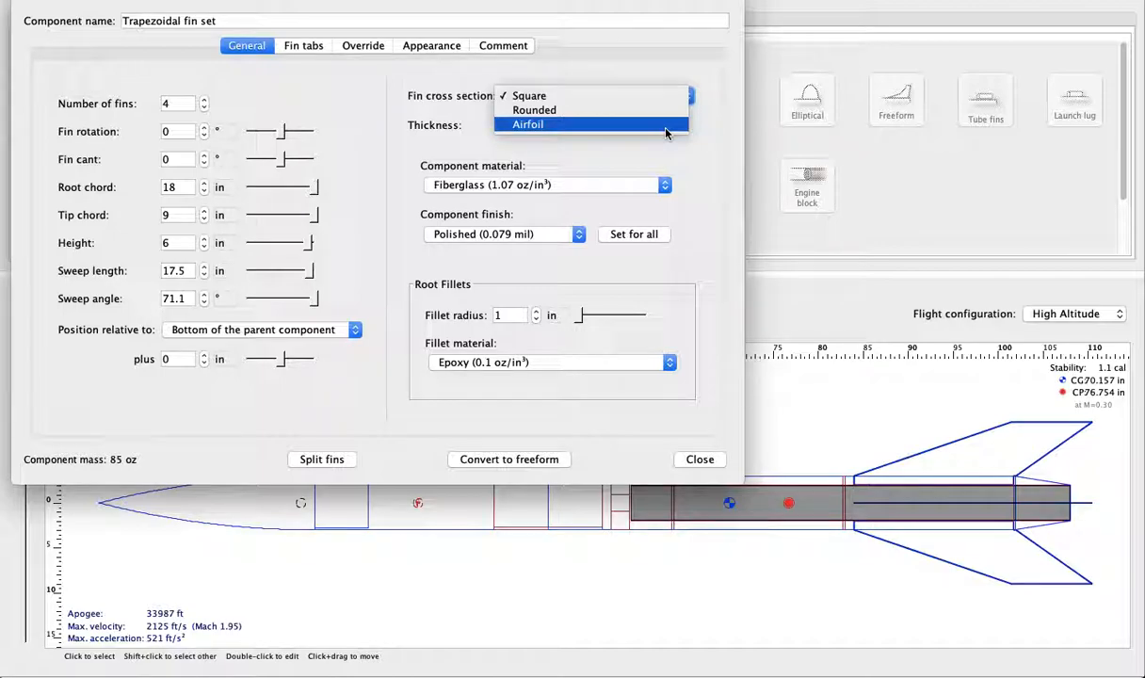
left_click(607, 112)
left_click(593, 124)
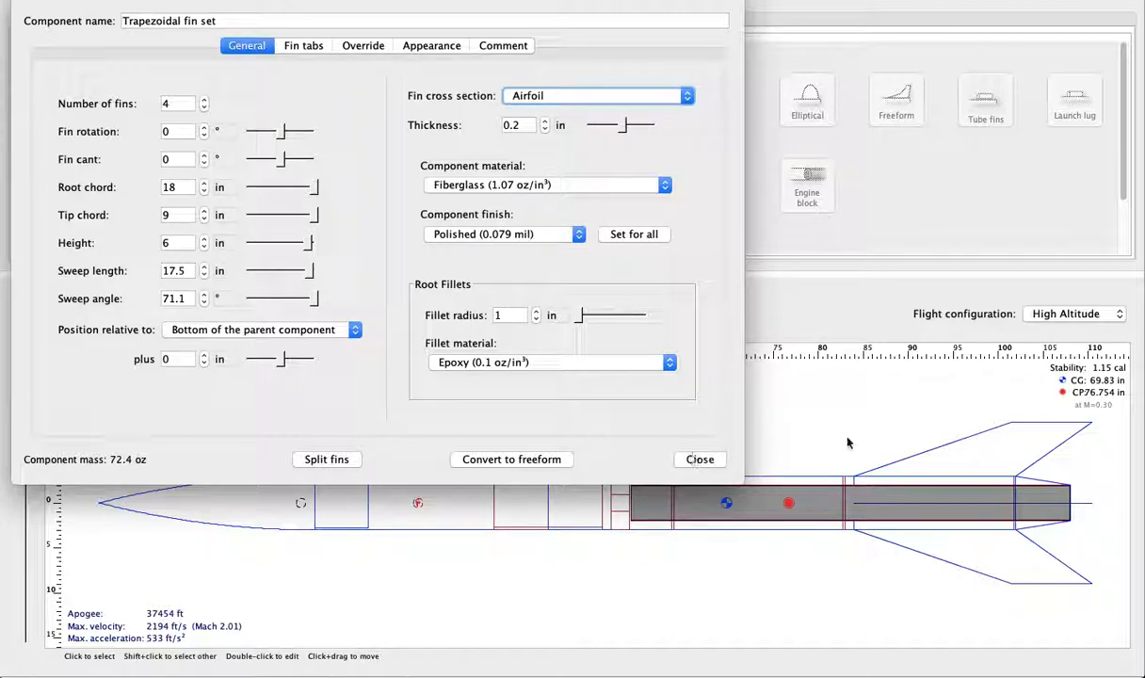
left_click(696, 460)
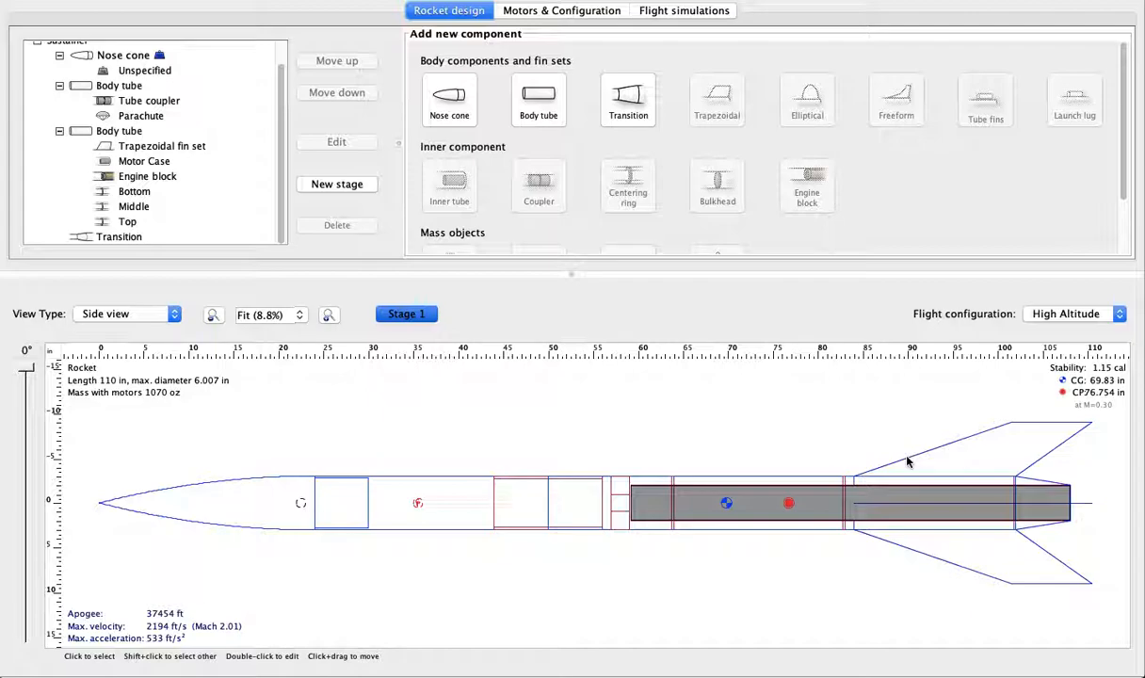
- Delete the tail transition to compare the rocket's performance without it, and undo the deletion
left_click(1017, 486)
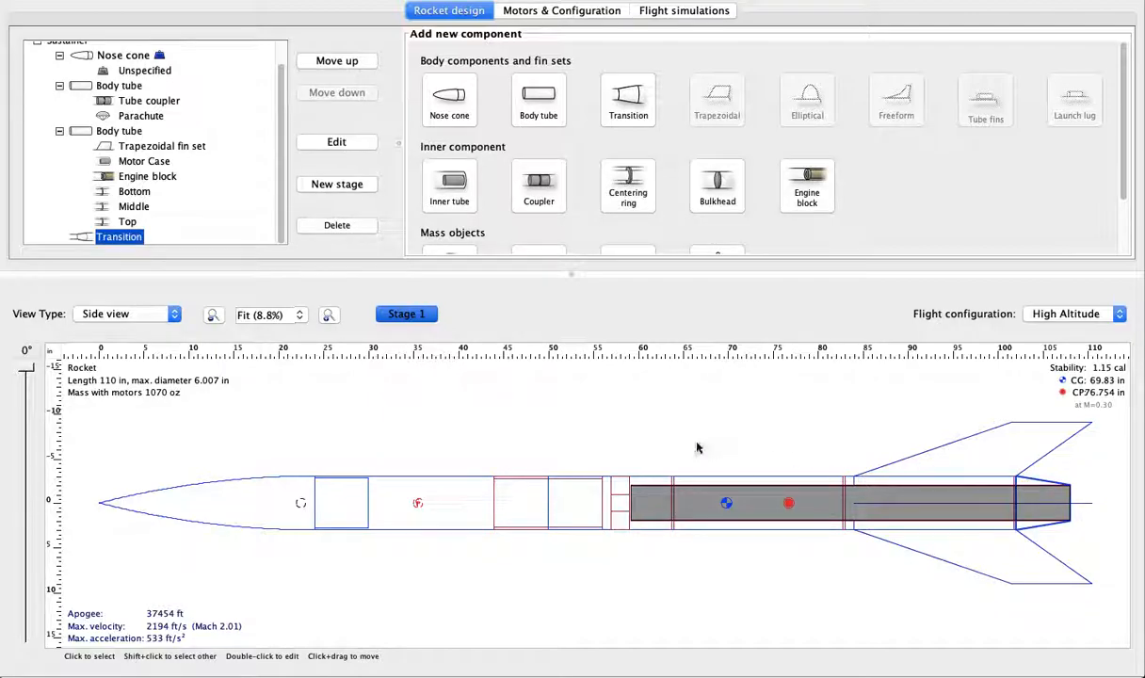
left_click(550, 411)
left_click(1009, 484)
left_click(337, 225)
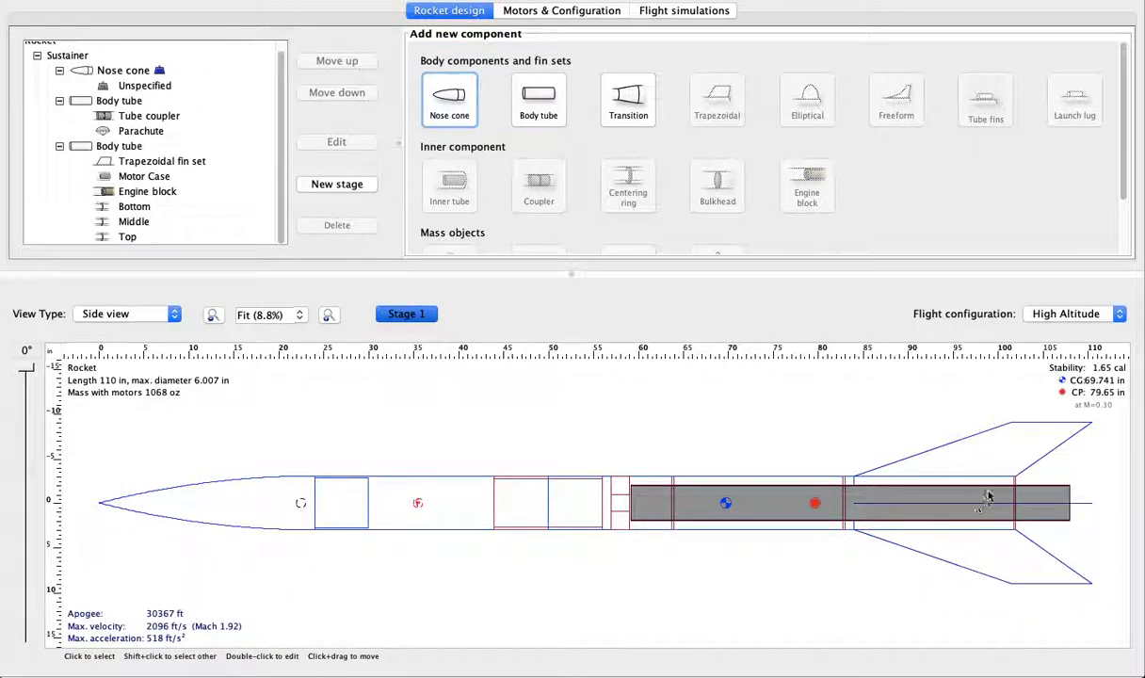
key("super+z")
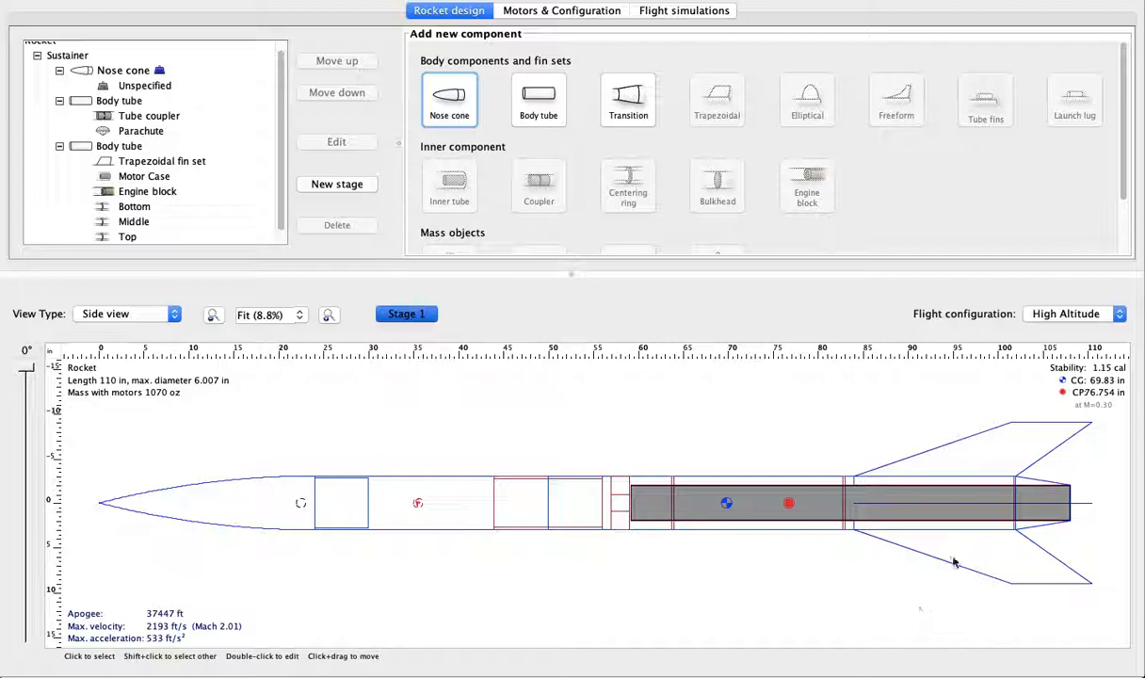
left_click(946, 438)
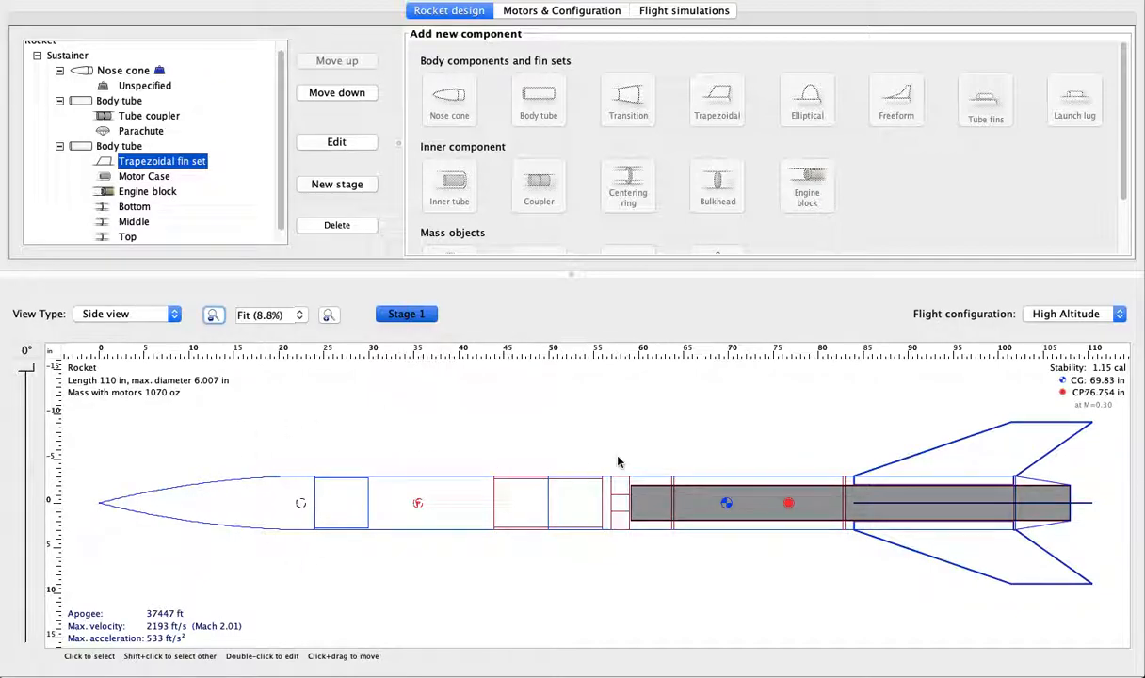
left_click(800, 444)
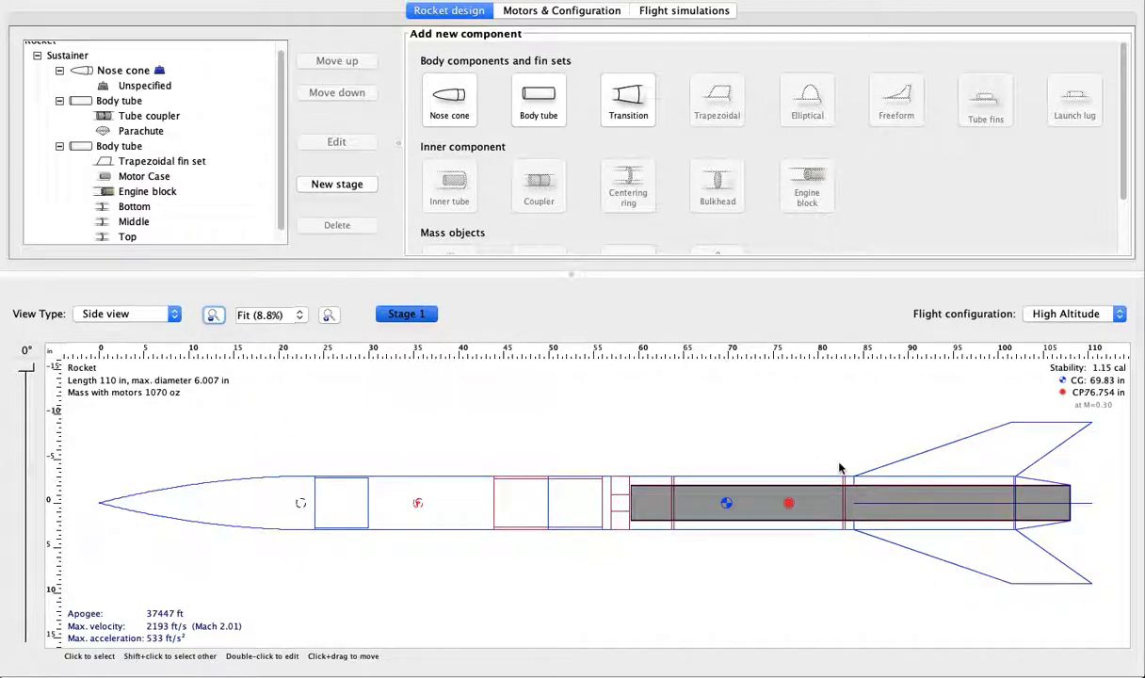